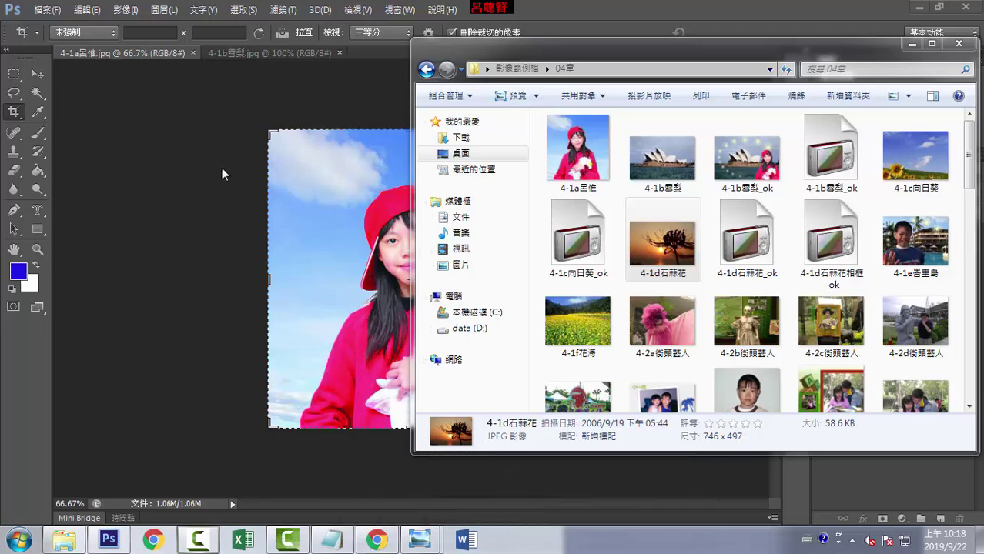
Bring Photoshop forward and check the Opera House tab before returning to the girl's portrait.
click(218, 166)
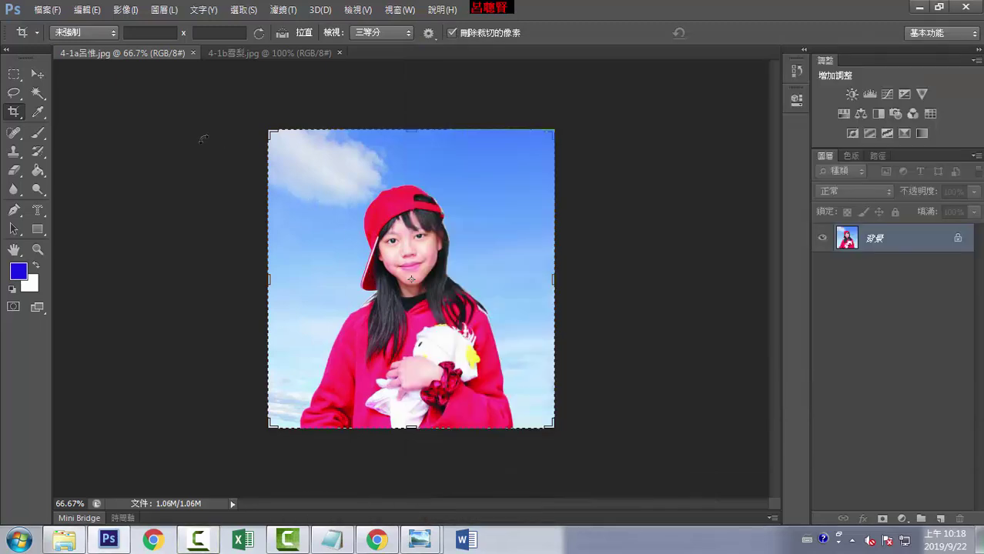
click(249, 55)
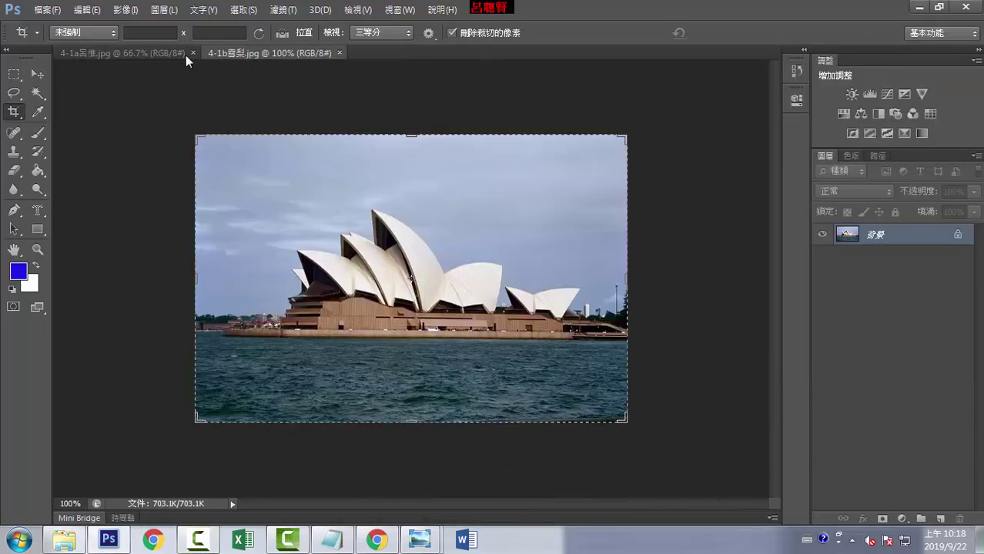
click(142, 51)
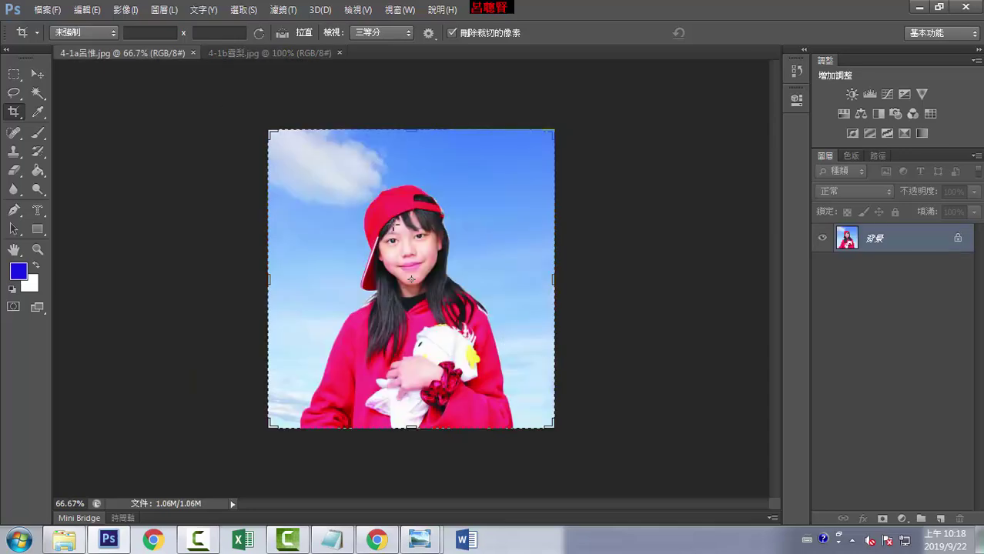
Browse the marquee, lasso and automatic selection tool flyouts.
click(15, 77)
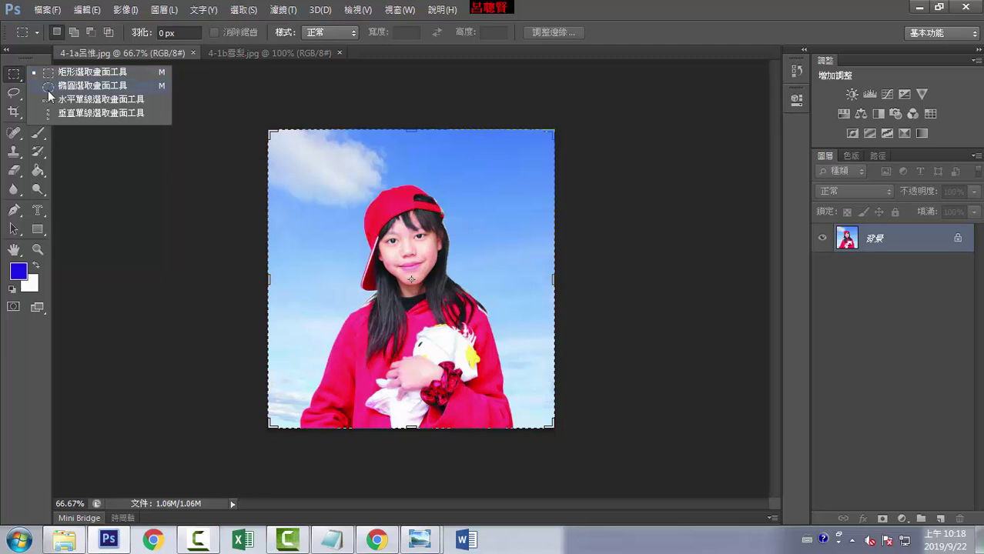
click(53, 86)
click(16, 94)
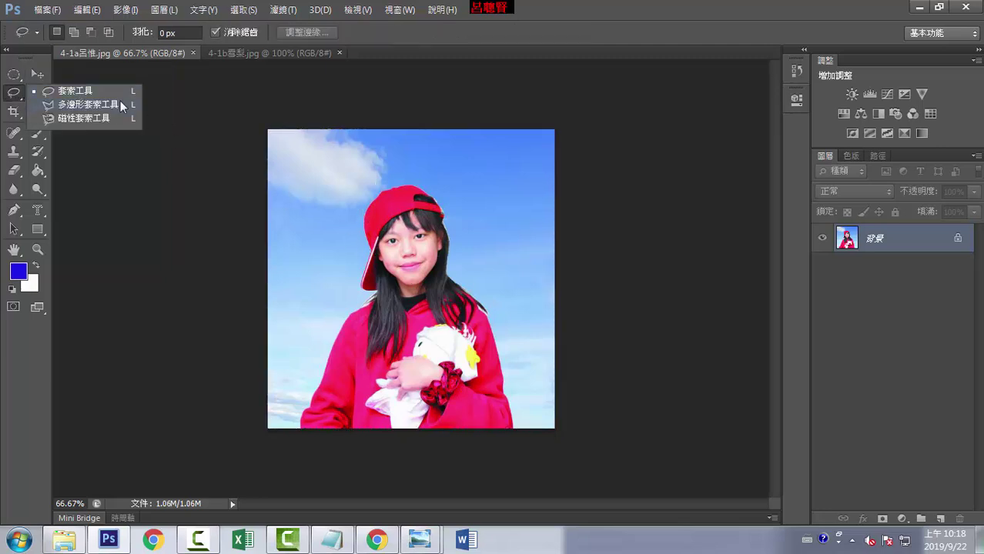
click(66, 92)
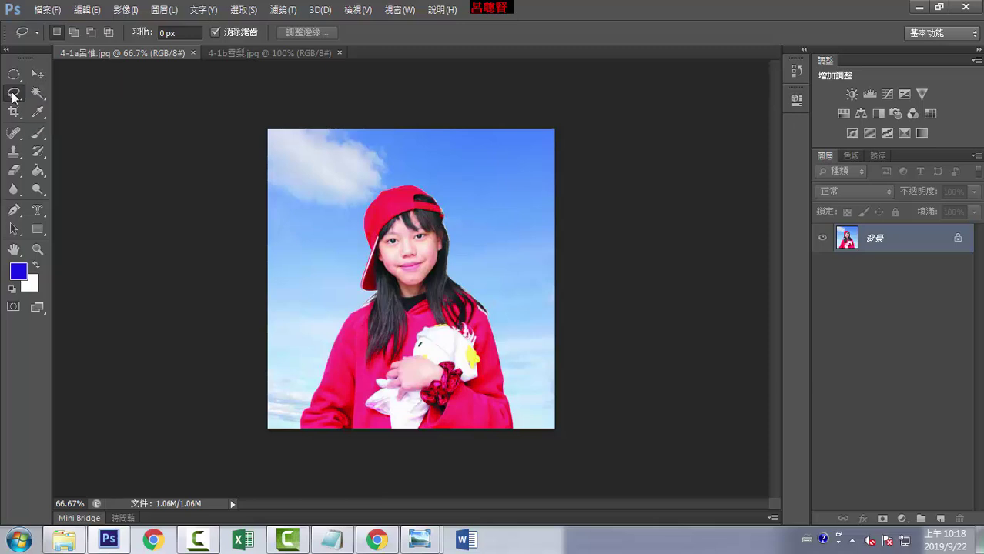
click(37, 93)
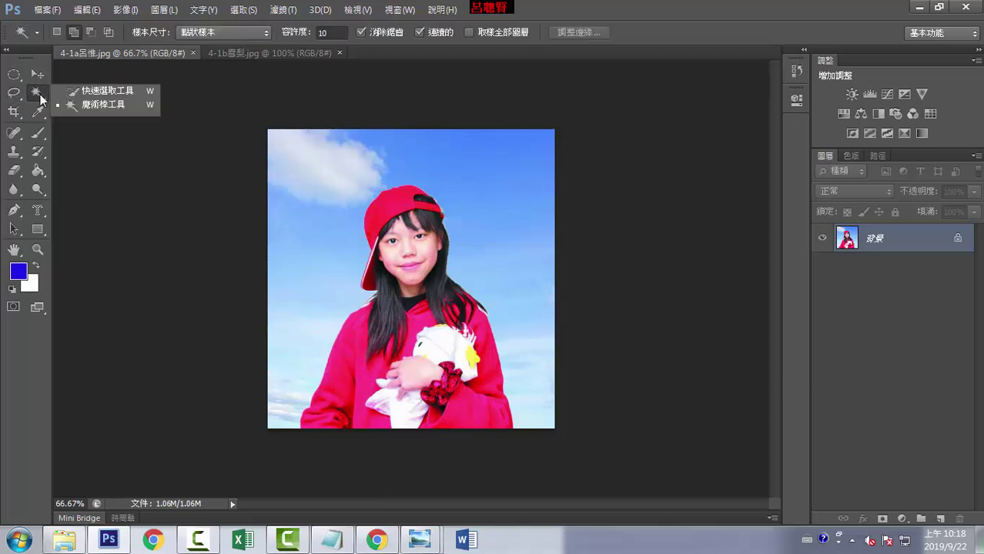
Use Quick Selection to select the girl's hat, face, hair, toy and sweater.
click(113, 94)
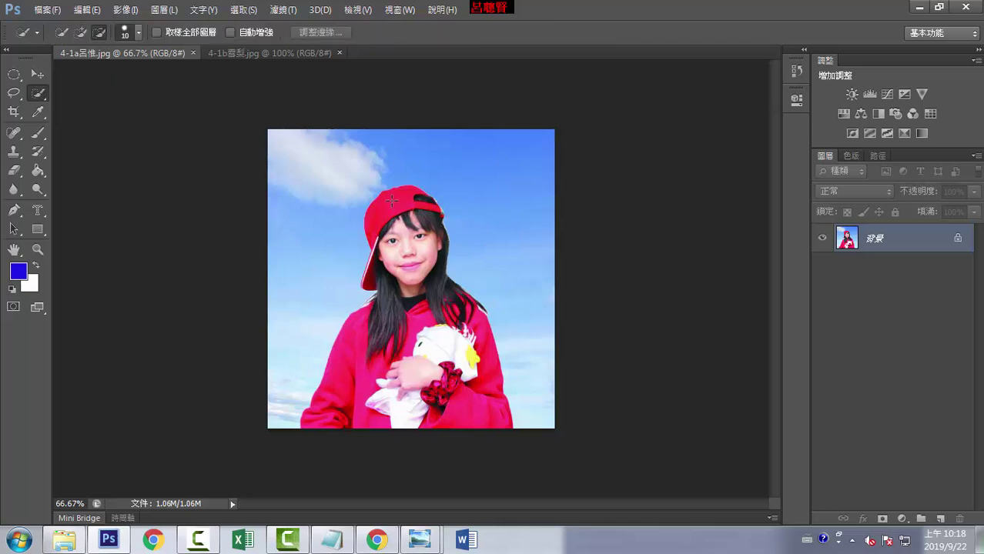
drag(392, 200, 428, 245)
drag(422, 201, 473, 333)
mouse_move(474, 401)
mouse_down()
mouse_move(354, 340)
mouse_move(401, 308)
mouse_up()
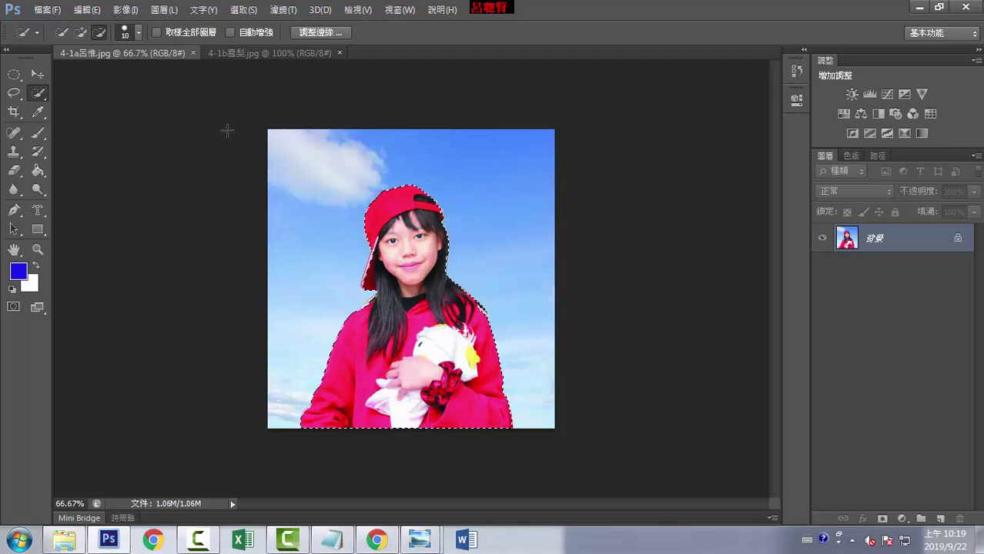
Copy the selected girl and paste her into the 4-1b Opera House photo as Layer 1.
click(90, 12)
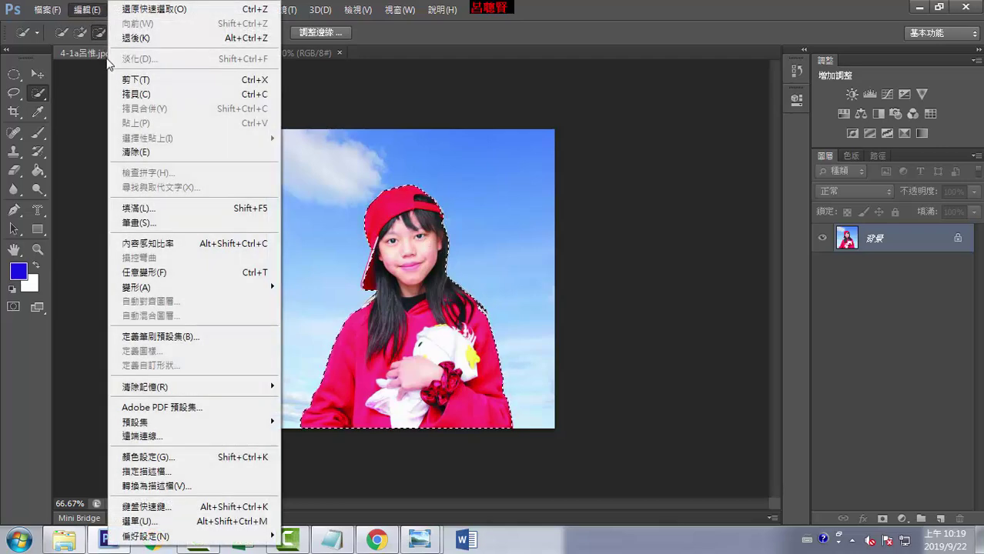
click(125, 95)
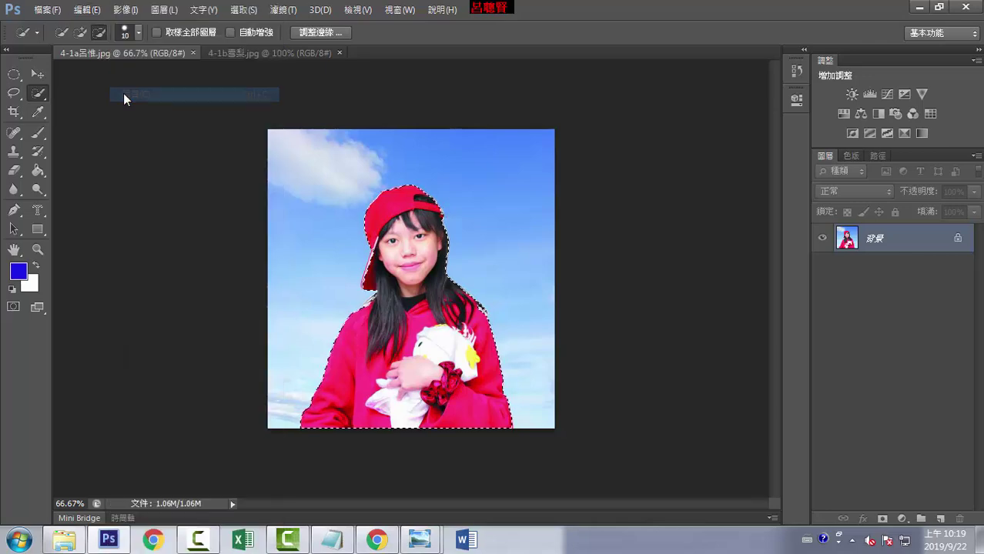
click(251, 54)
click(87, 9)
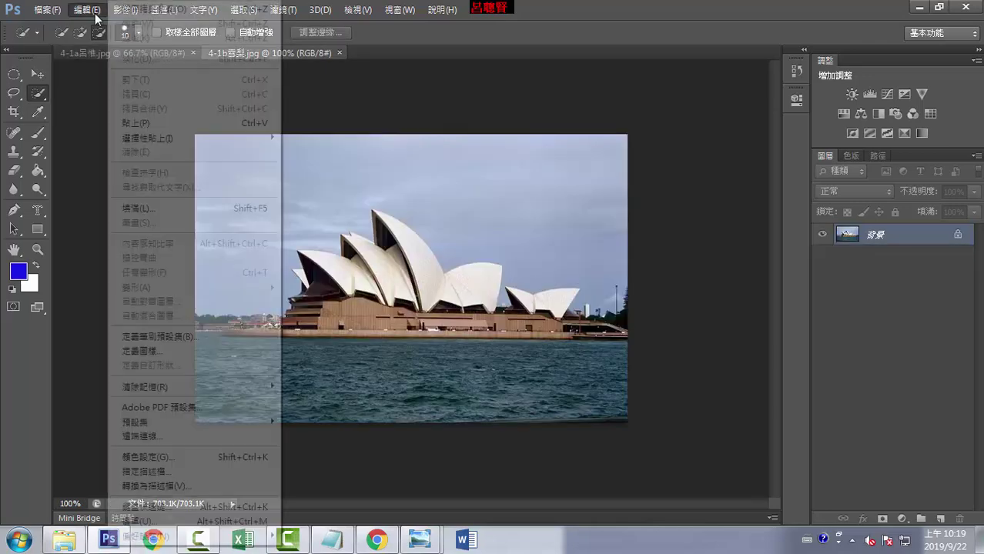
click(123, 124)
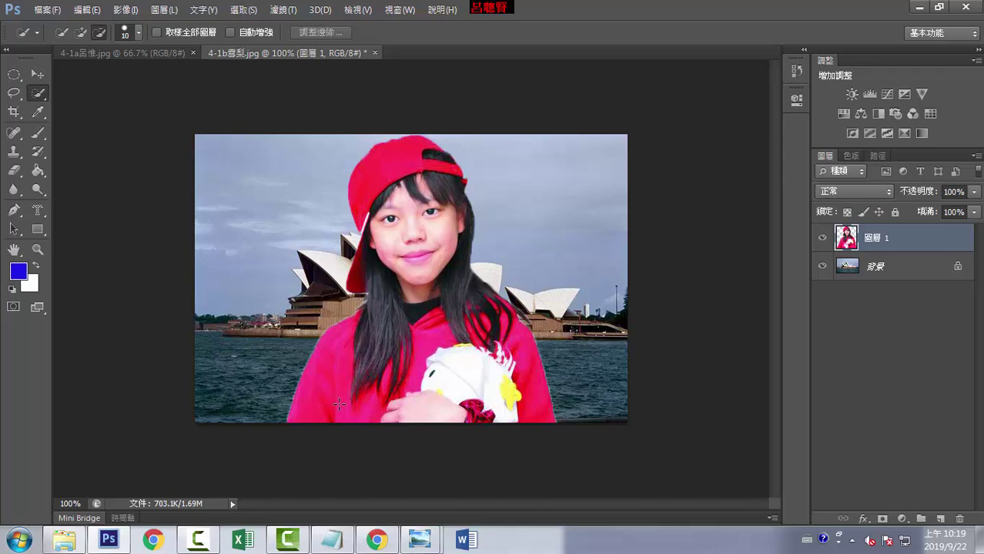
Zoom to 200% to inspect the girl's edges, deselect, and return to the 4-1a portrait.
key(ctrl+plus)
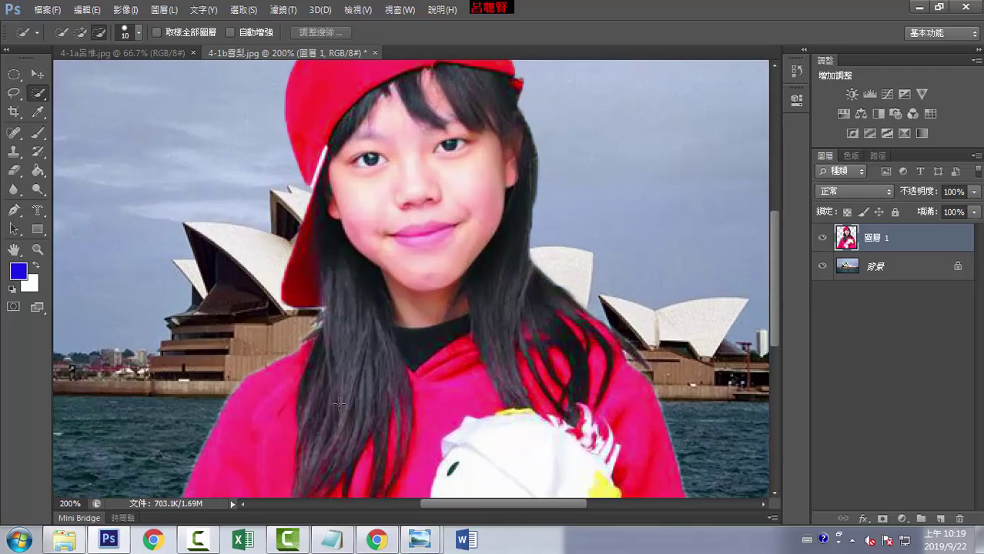
click(204, 450)
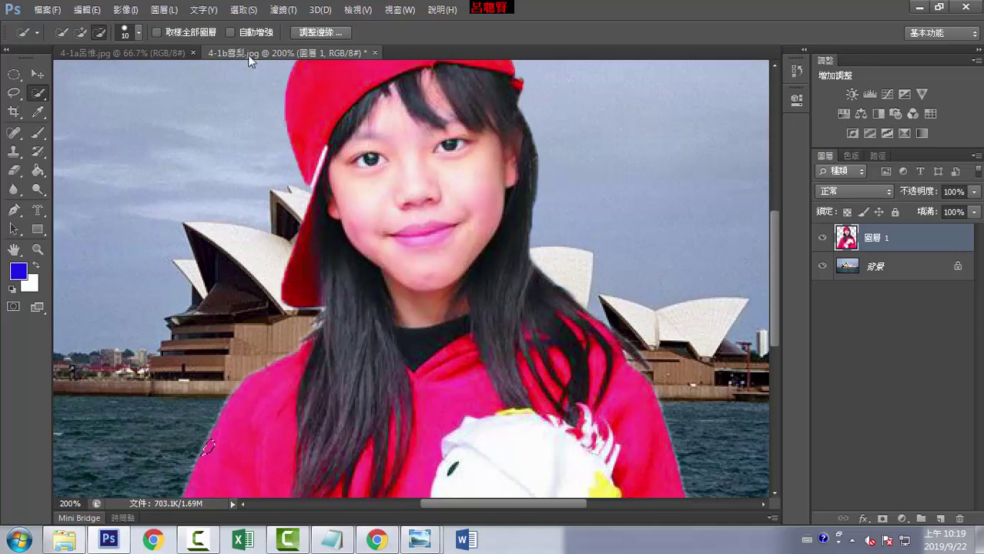
click(242, 10)
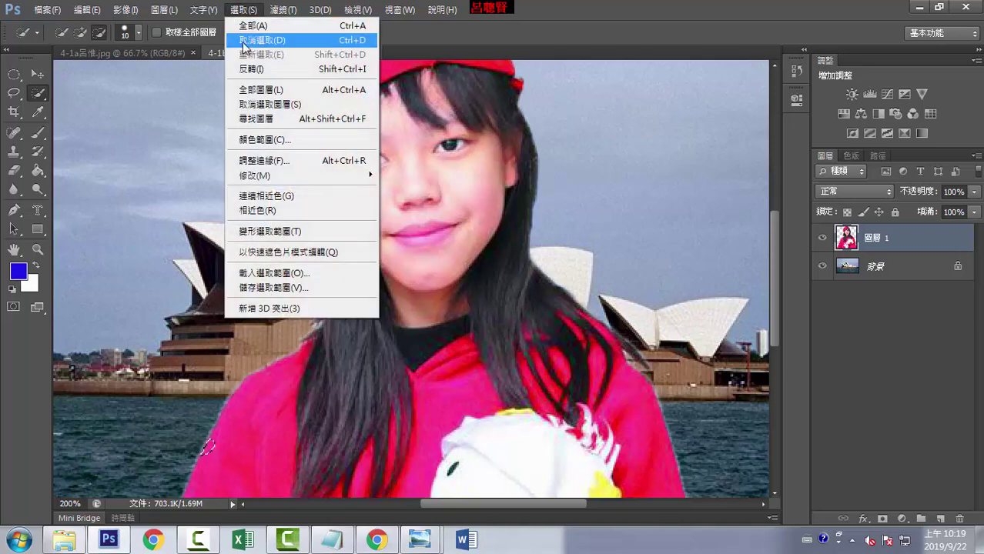
click(242, 40)
click(153, 53)
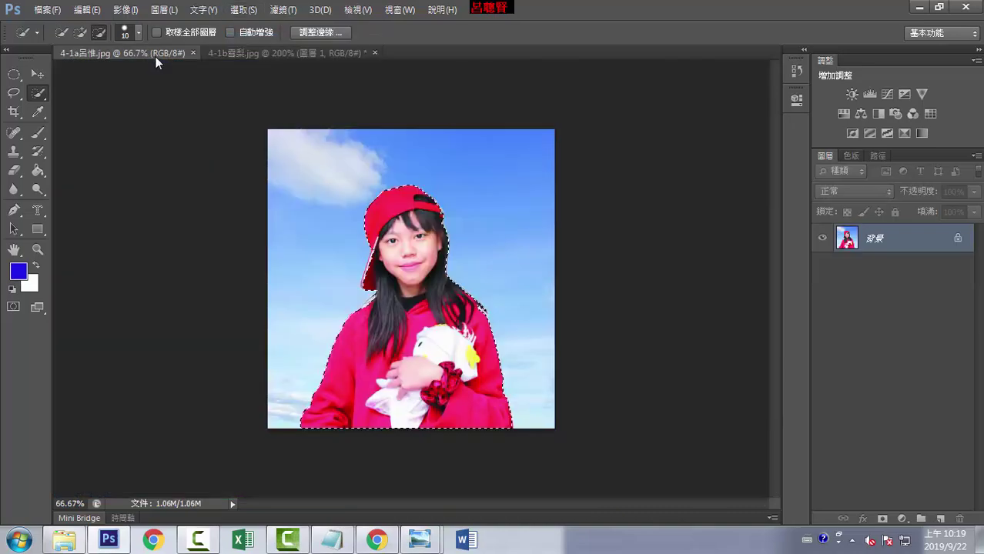
Open Refine Edge on the girl's selection, move the dialog aside, and open its View list.
right_click(39, 93)
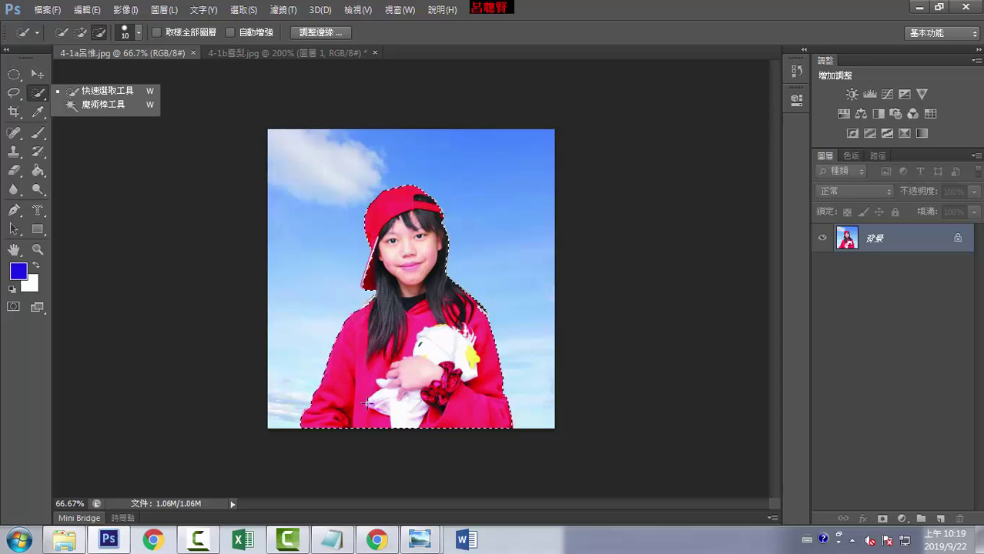
click(379, 20)
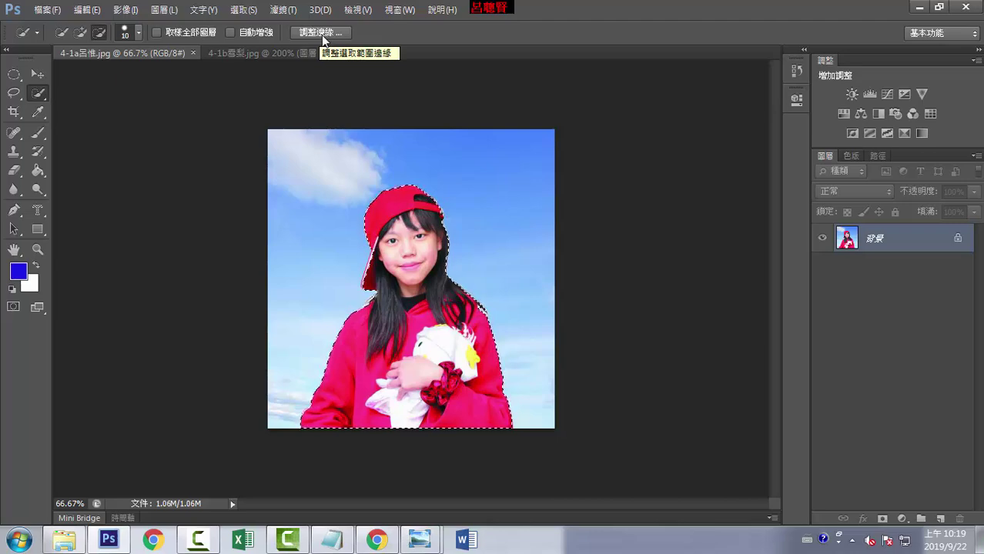
click(321, 35)
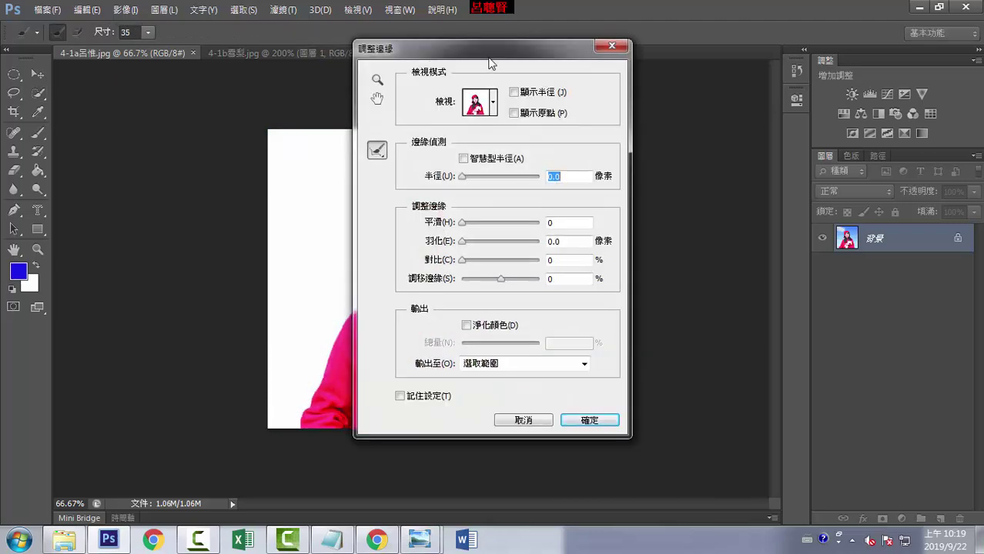
mouse_move(491, 60)
mouse_down()
mouse_move(728, 74)
mouse_move(708, 77)
mouse_up()
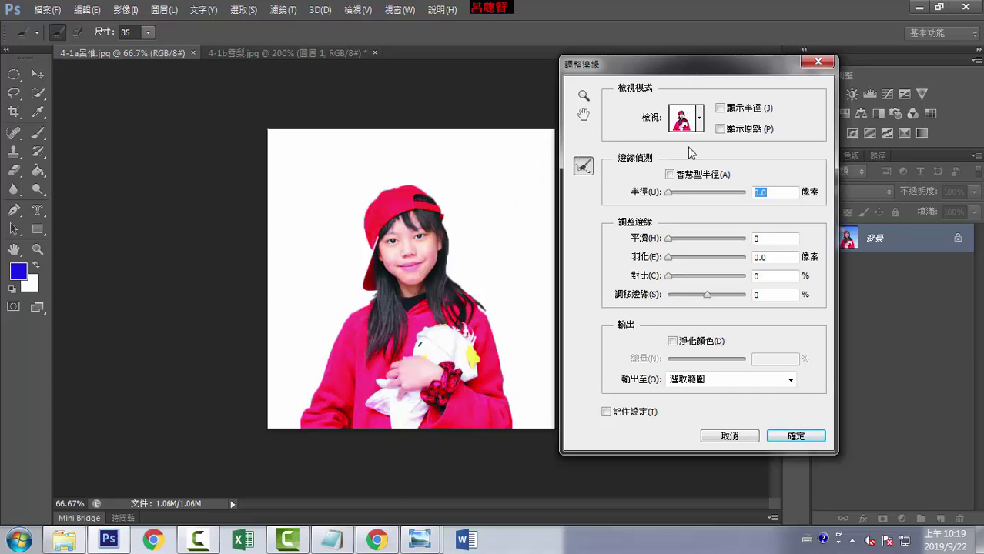
click(700, 119)
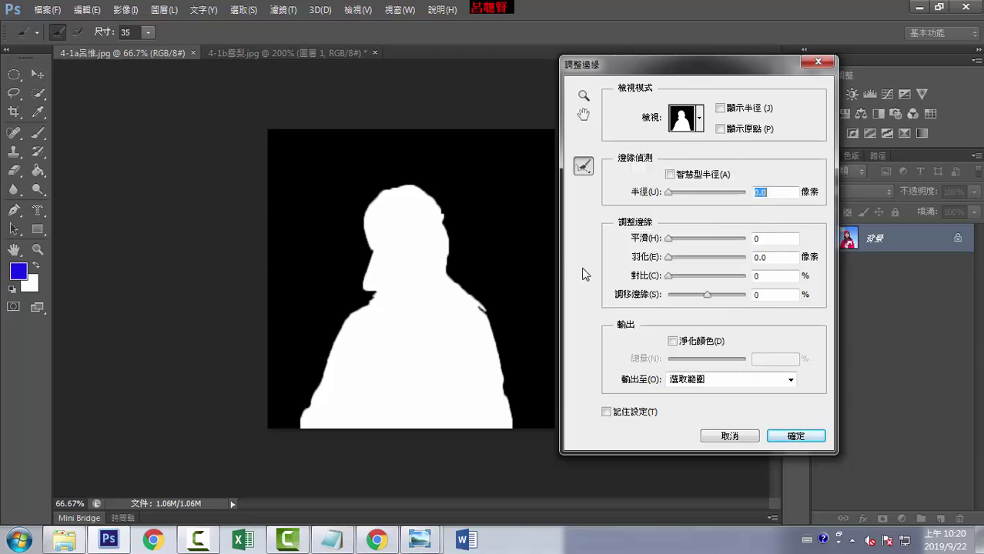
Preview in Black & White, enable Smart Radius, and set Smooth 73 and Radius 5.5 px.
click(582, 275)
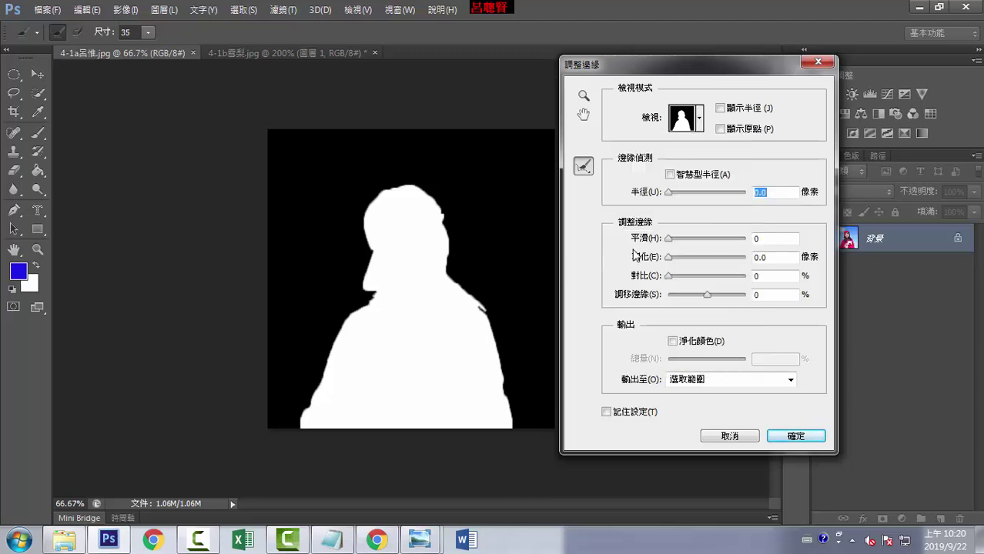
click(670, 176)
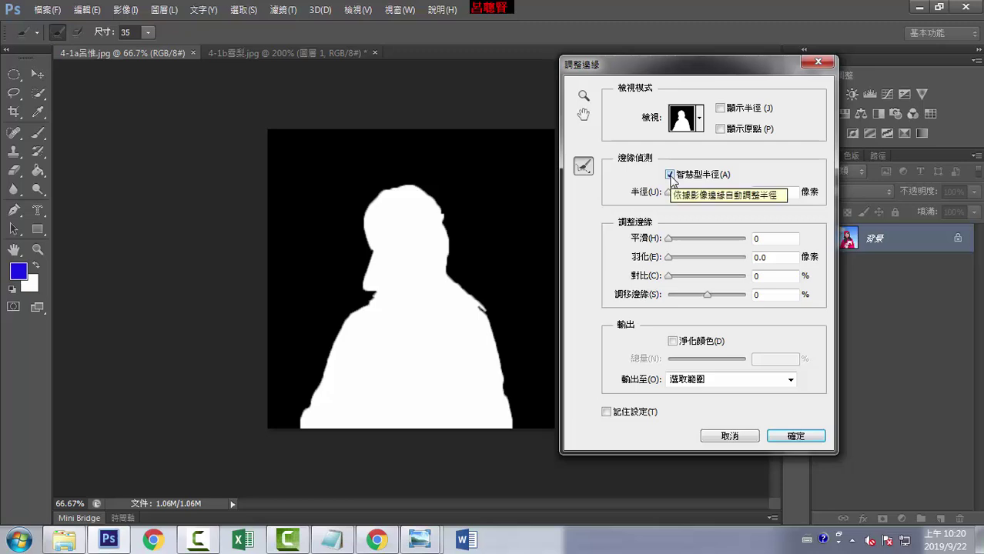
mouse_move(667, 243)
mouse_down()
mouse_move(741, 244)
mouse_move(645, 241)
mouse_move(758, 245)
mouse_up()
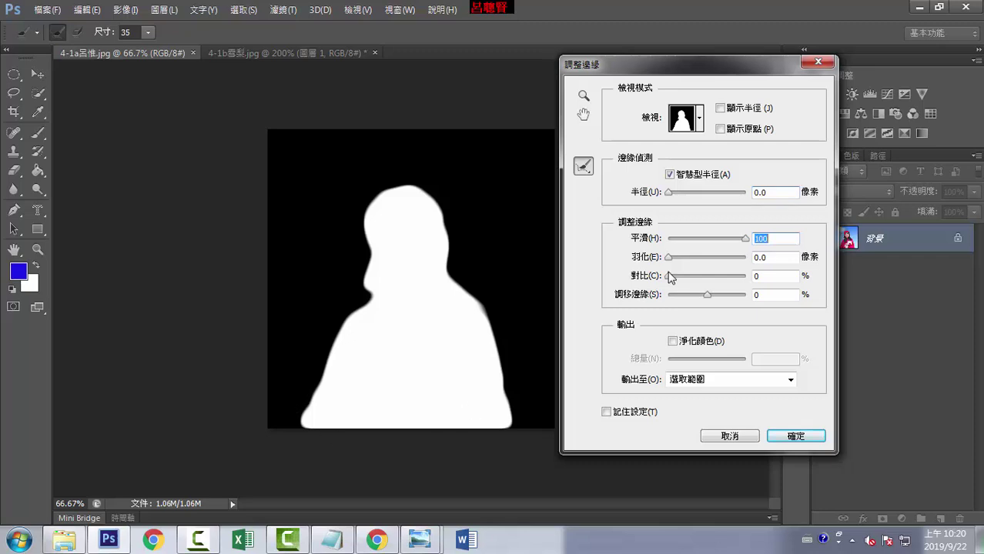
drag(744, 238, 635, 247)
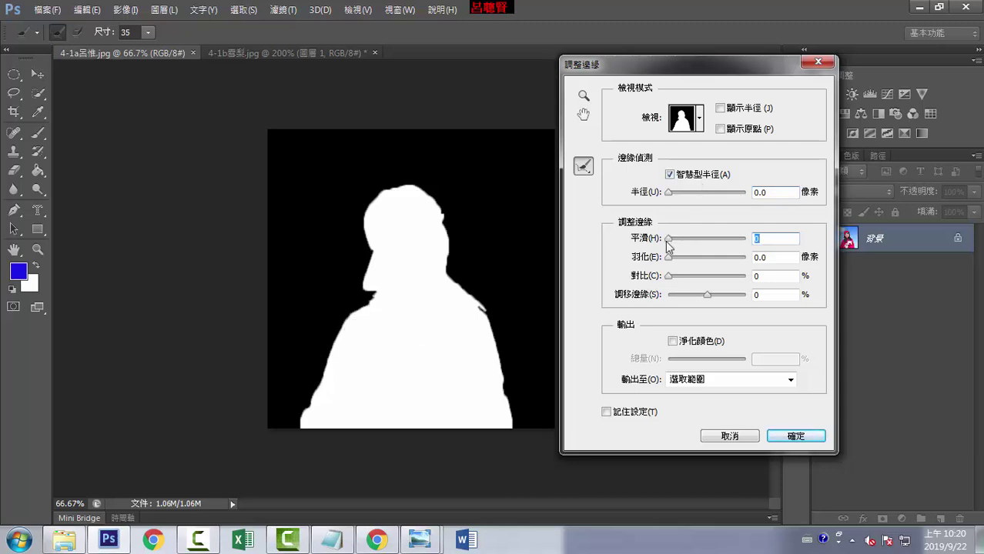
drag(670, 243, 687, 244)
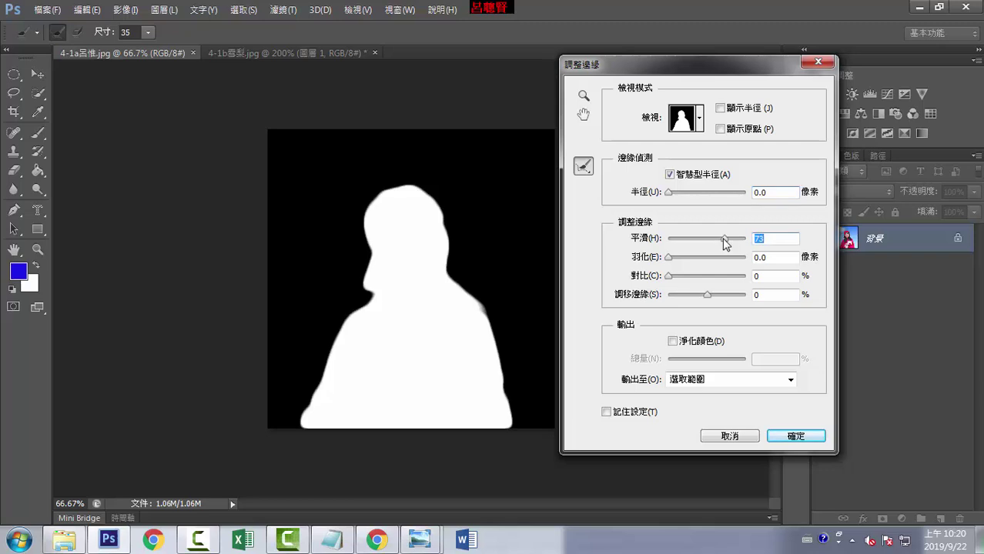
drag(669, 194, 708, 193)
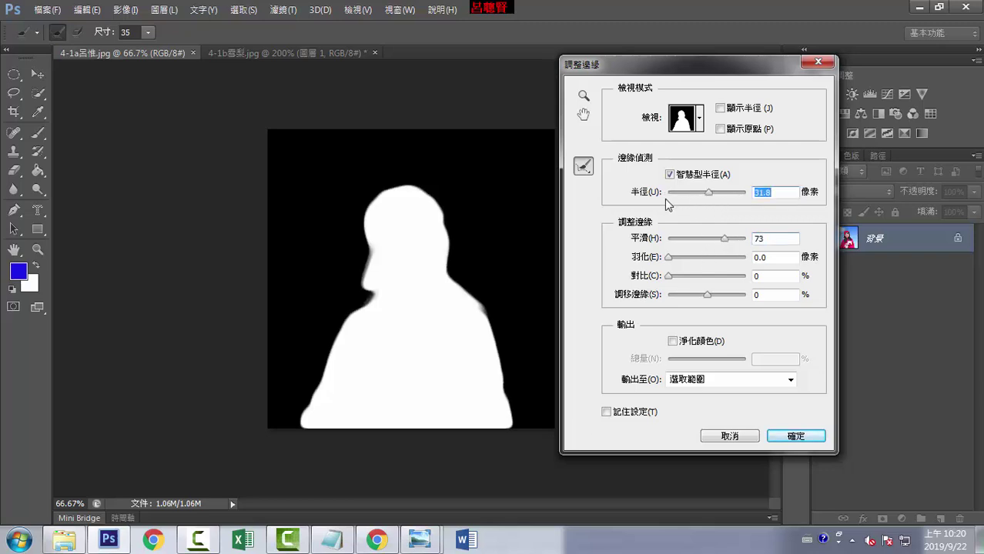
drag(706, 194, 690, 194)
Apply the refined edge, copy the girl, and paste her into 4-1b as 圖層 2.
click(805, 437)
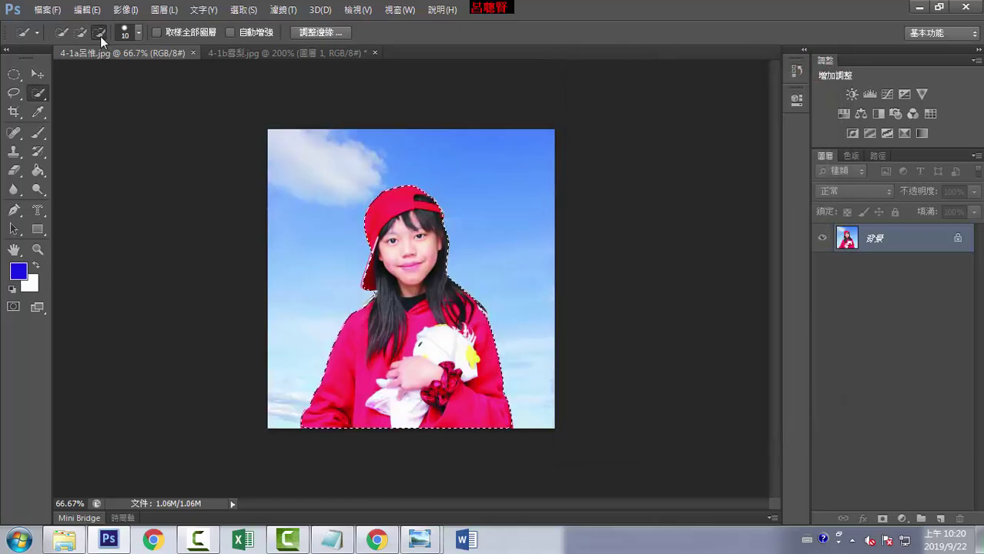
click(85, 10)
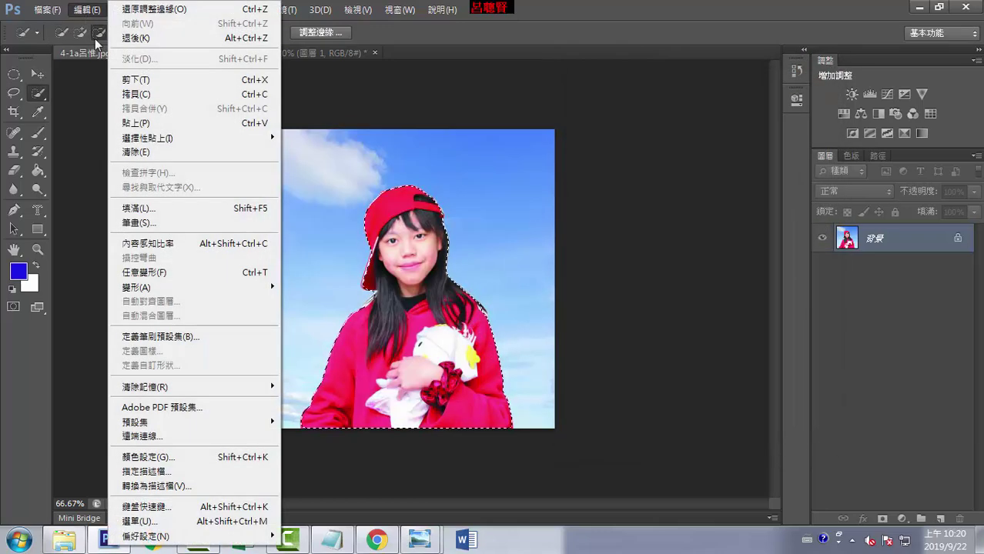
click(120, 95)
click(244, 53)
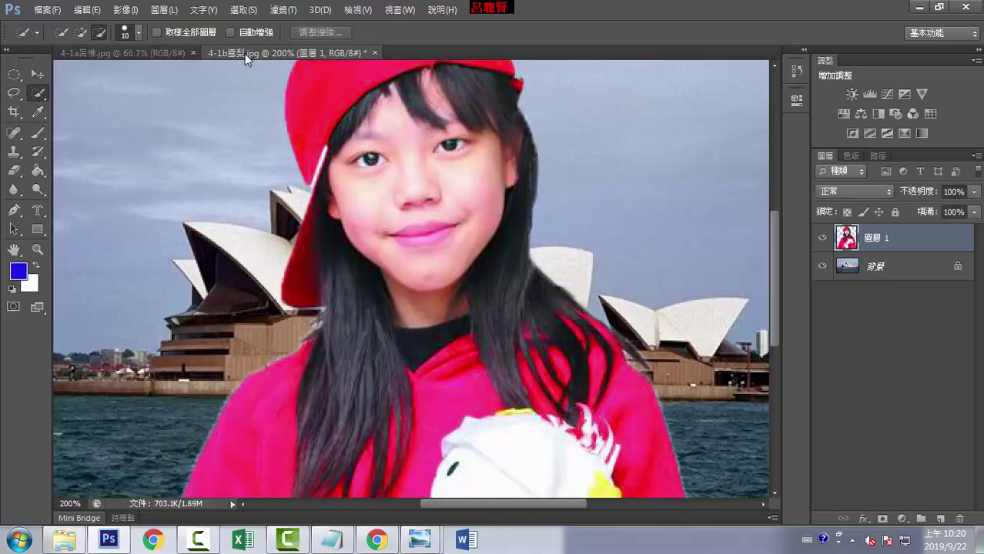
click(86, 10)
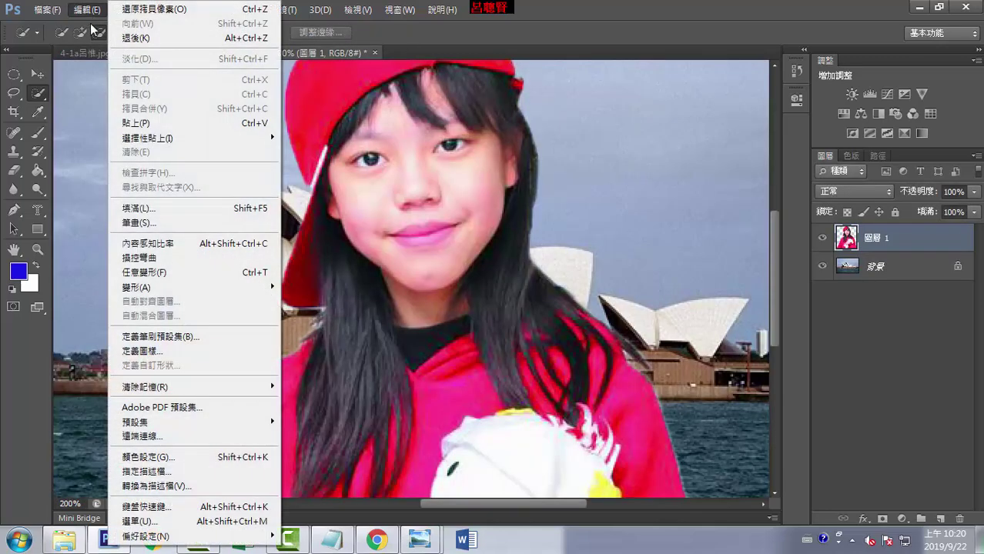
click(135, 126)
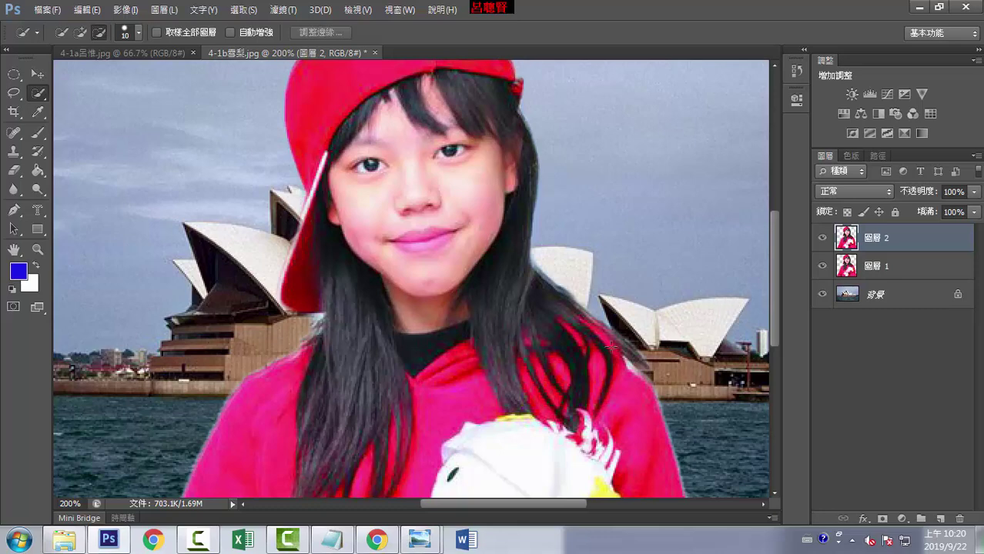
Compare the girl layers' visibility, ending with 圖層 2 shown and 圖層 1 hidden.
click(821, 267)
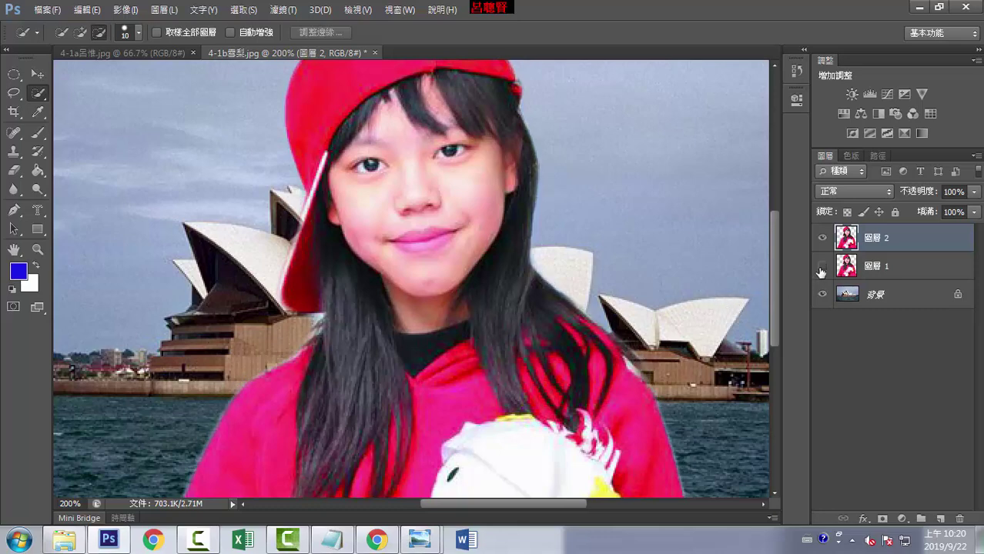
click(822, 238)
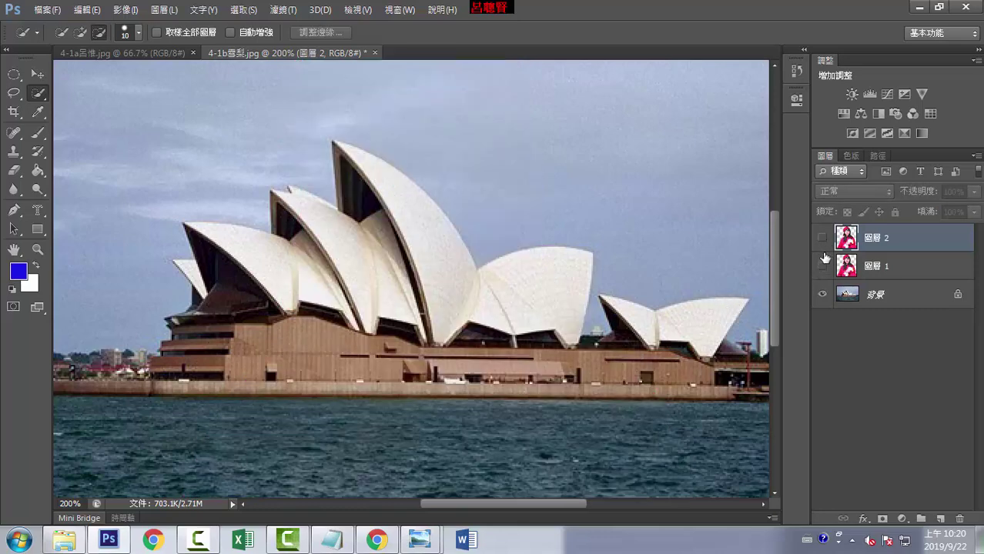
click(822, 265)
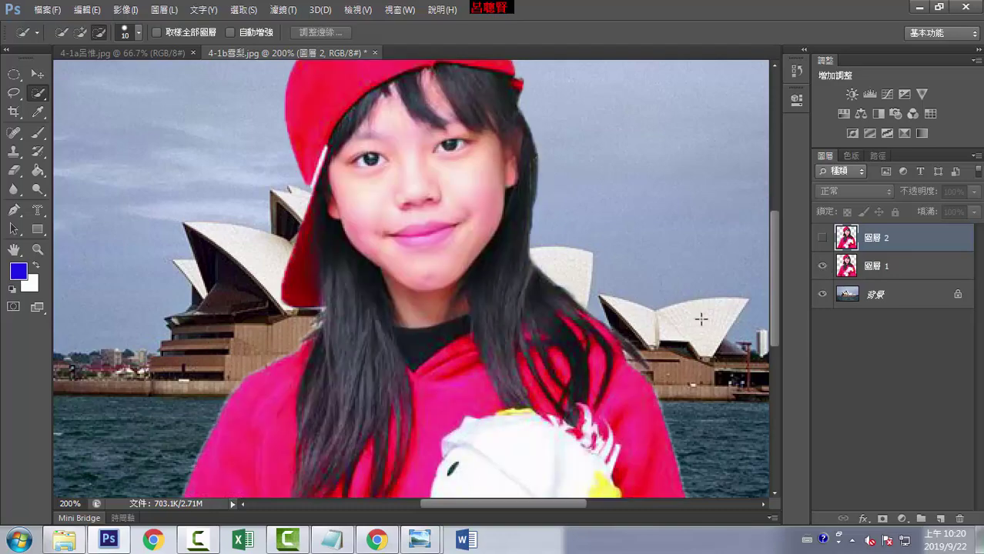
click(823, 265)
click(822, 239)
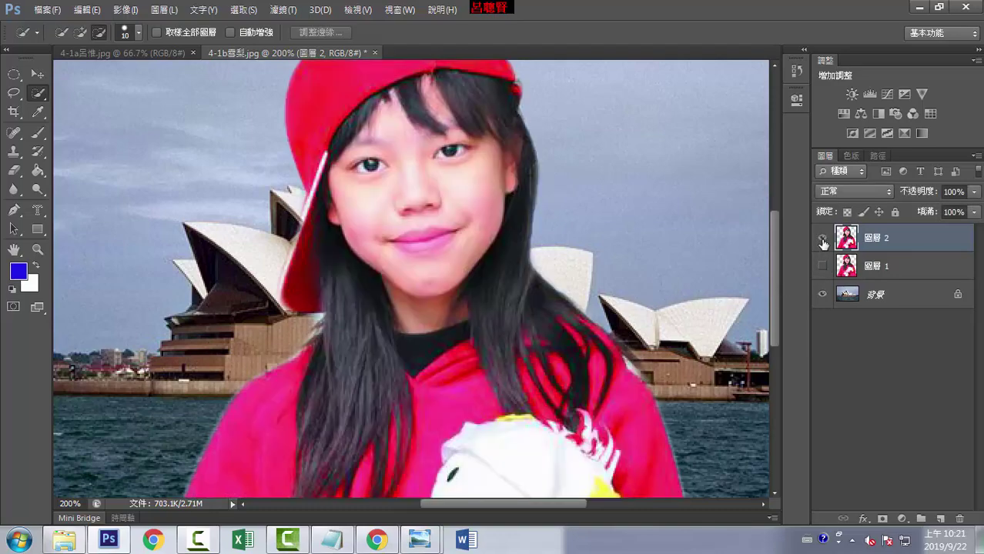
Zoom to 100% and toggle the girl layers, leaving 圖層 1 visible and 圖層 2 hidden.
key(ctrl+minus)
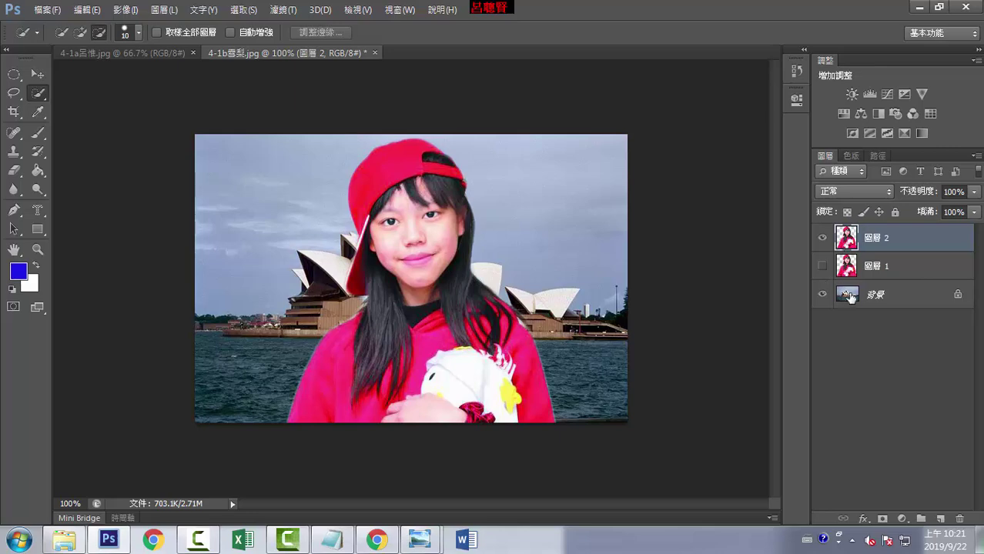
click(823, 266)
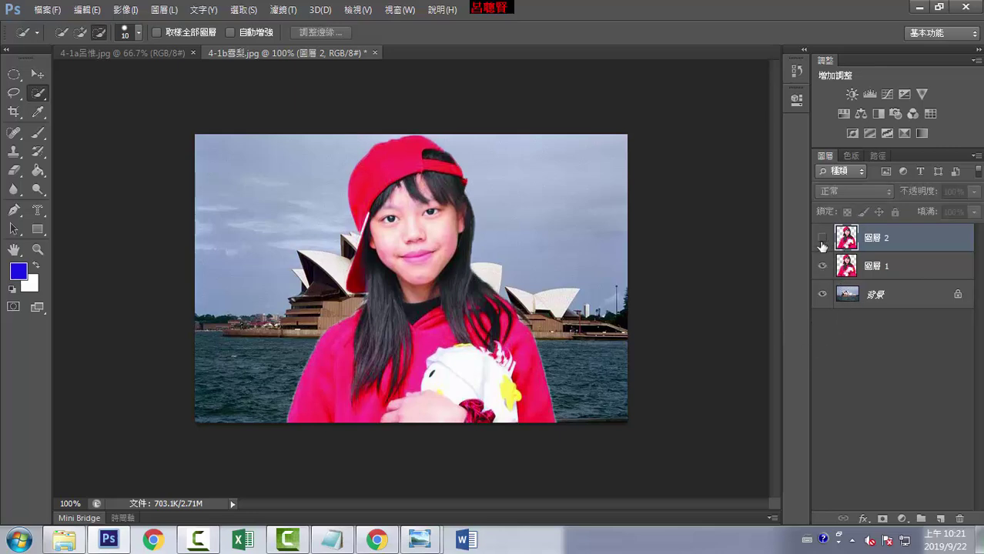
click(823, 239)
click(822, 266)
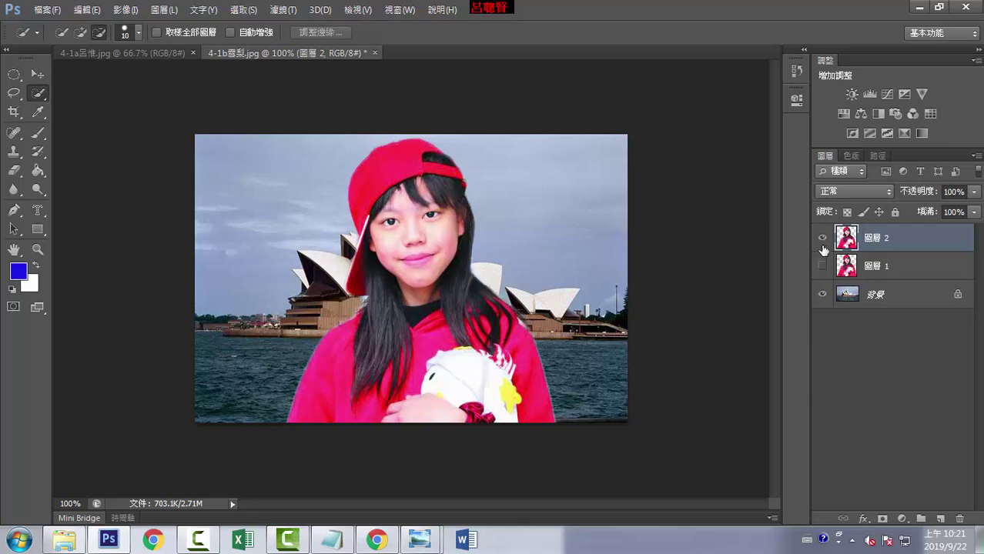
click(823, 241)
click(822, 266)
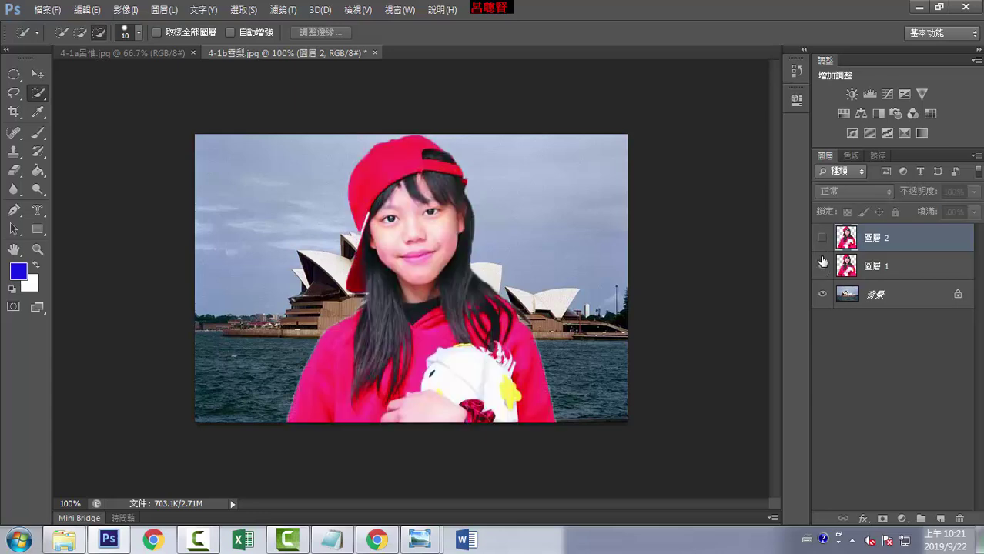
click(822, 240)
click(823, 266)
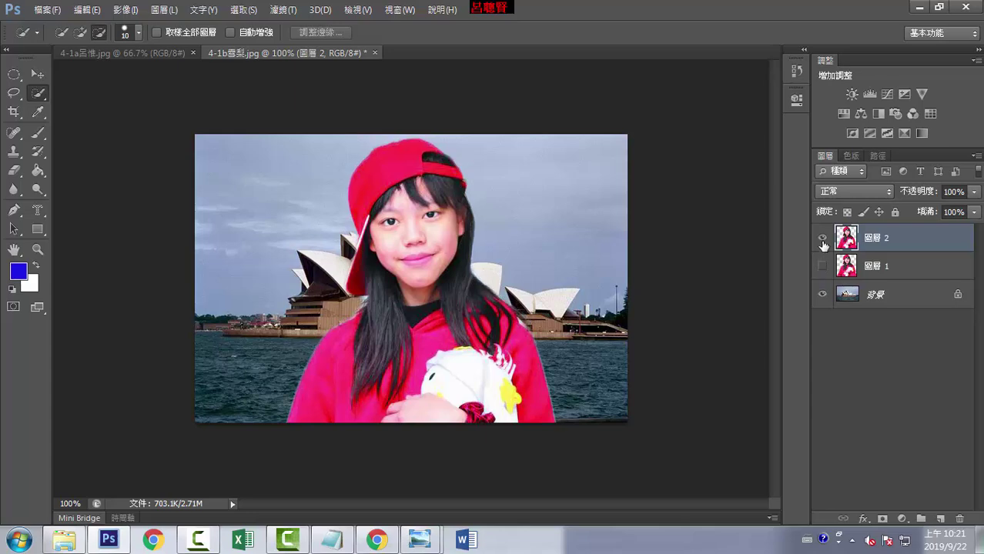
click(823, 241)
click(823, 267)
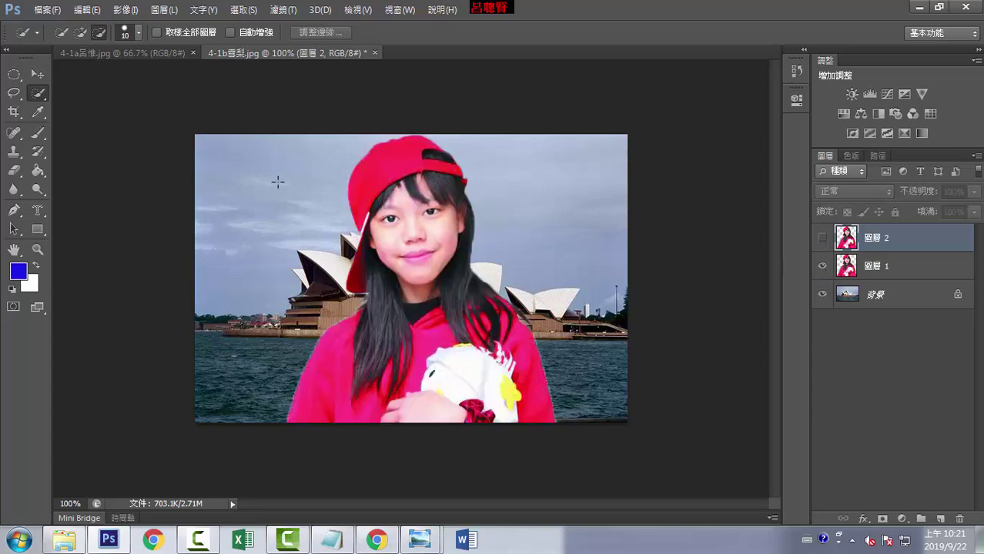
Drag the 4-1f花海 flower-field photo from the 04章 folder into the Photoshop document.
click(64, 539)
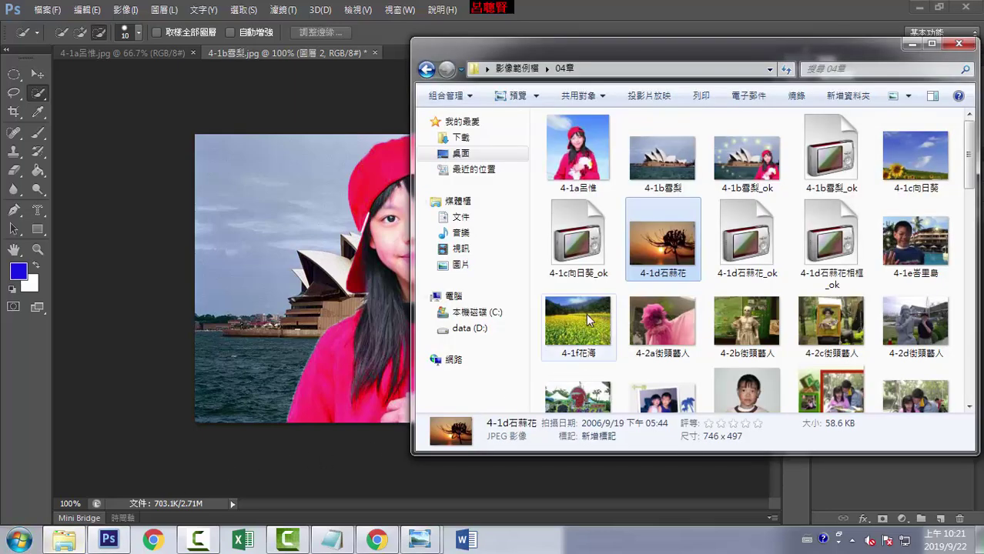
mouse_move(586, 317)
mouse_down()
mouse_move(298, 273)
mouse_move(285, 256)
mouse_up()
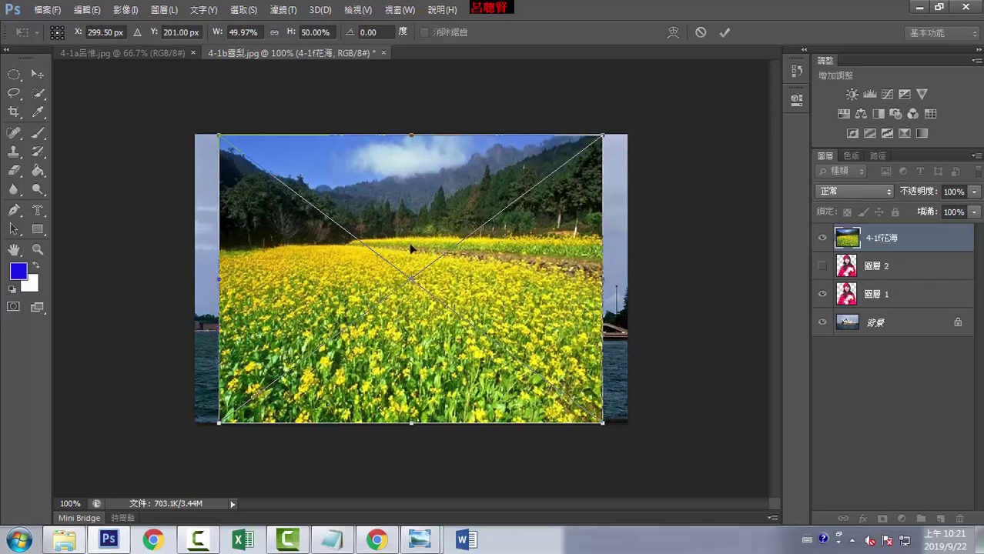
Place the flower field below 圖層 1, stretch it to the canvas edges, and show 圖層 2.
click(724, 38)
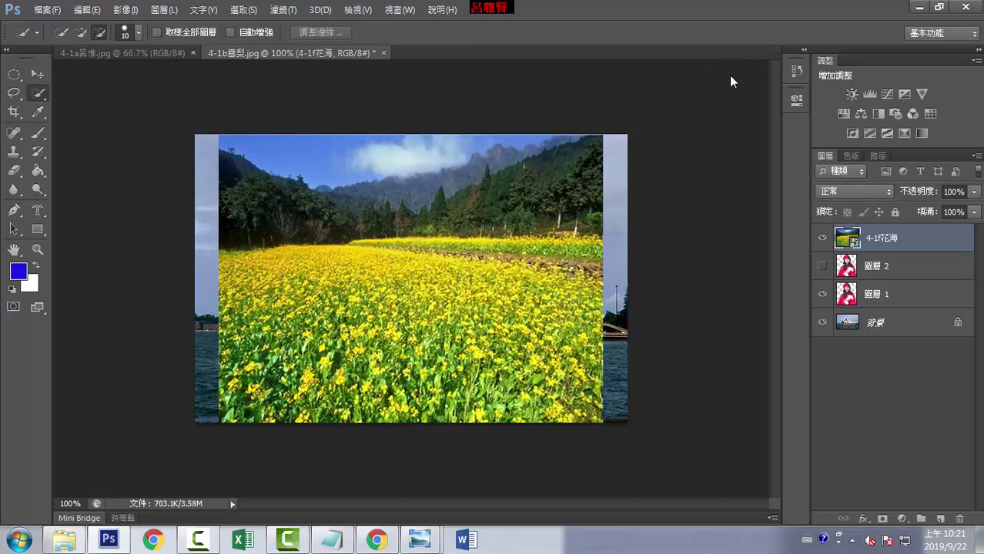
drag(872, 241, 874, 308)
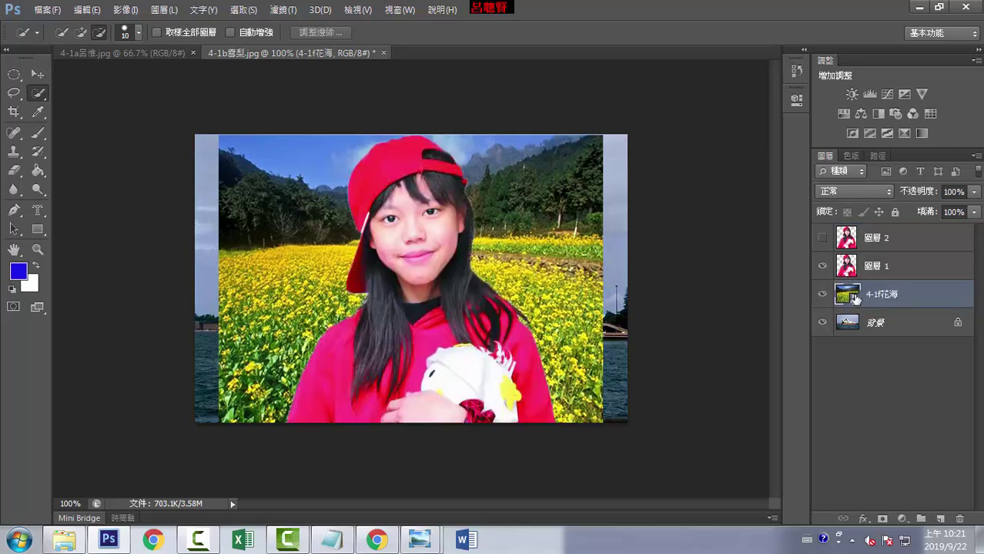
key(ctrl+t)
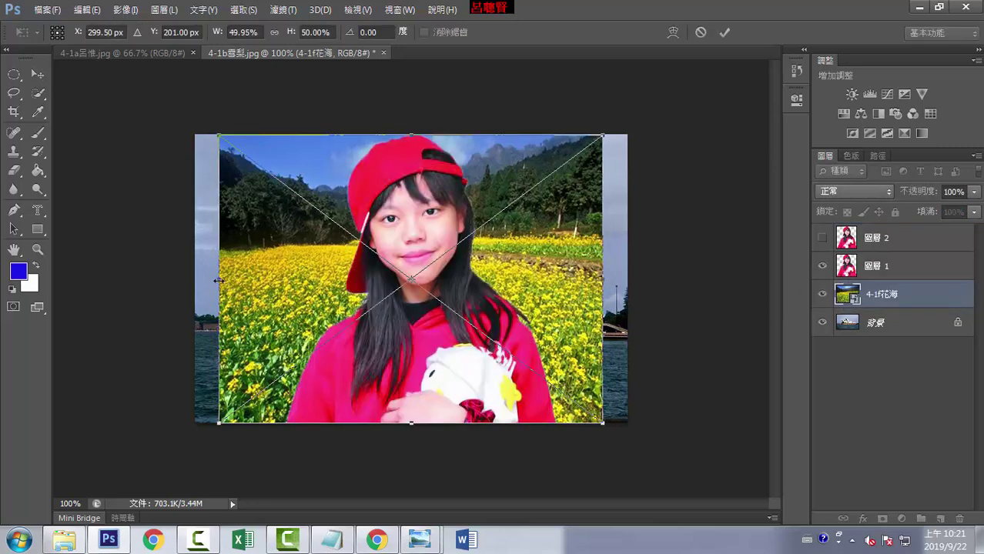
drag(218, 280, 195, 280)
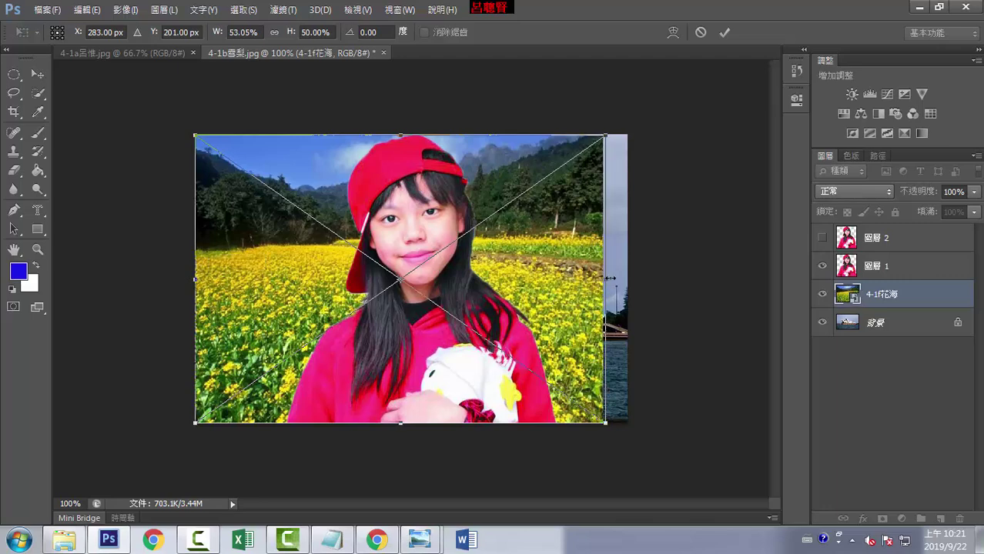
drag(605, 284, 628, 284)
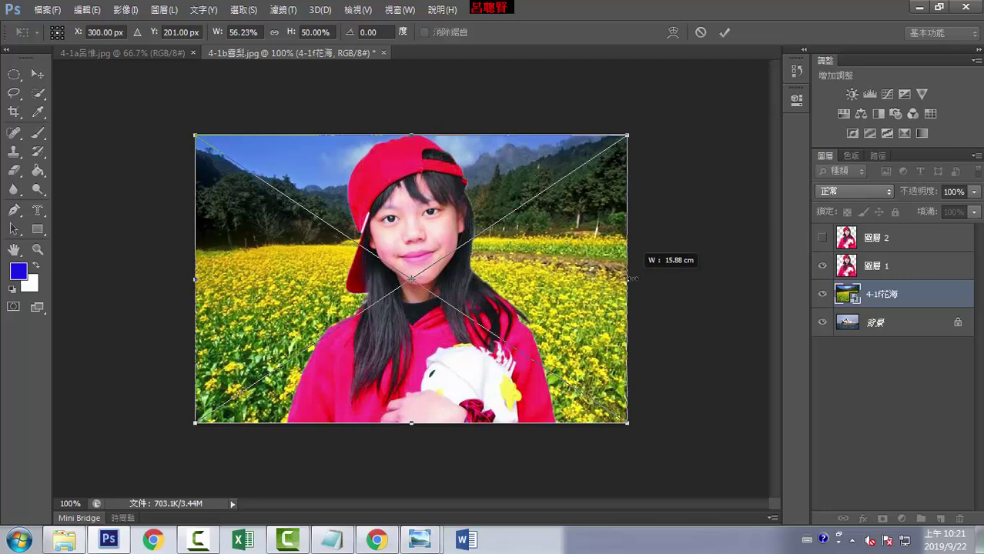
click(724, 33)
click(822, 294)
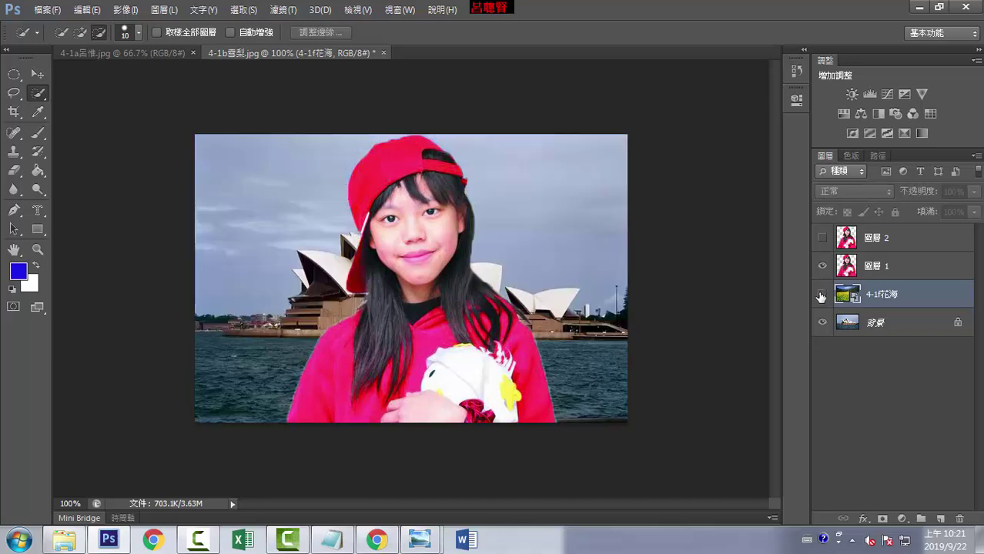
click(822, 239)
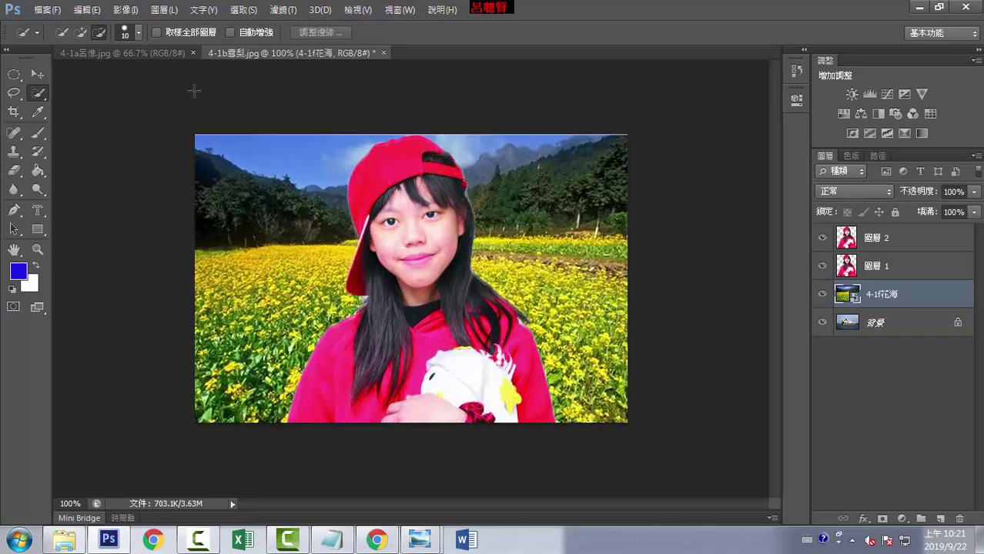
Hide 圖層 1 and select 圖層 2, cancelling a first trial resize of the girl.
click(86, 10)
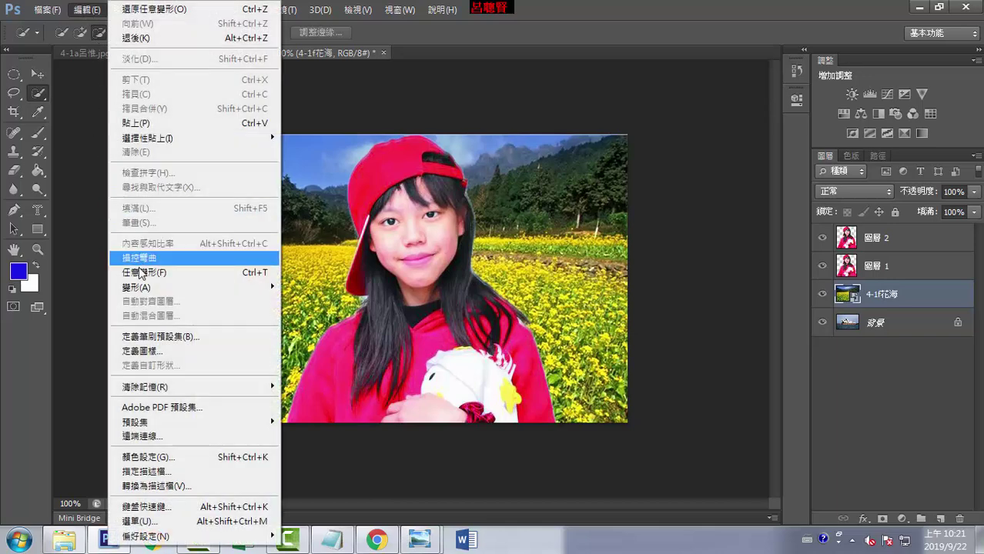
click(887, 263)
click(821, 266)
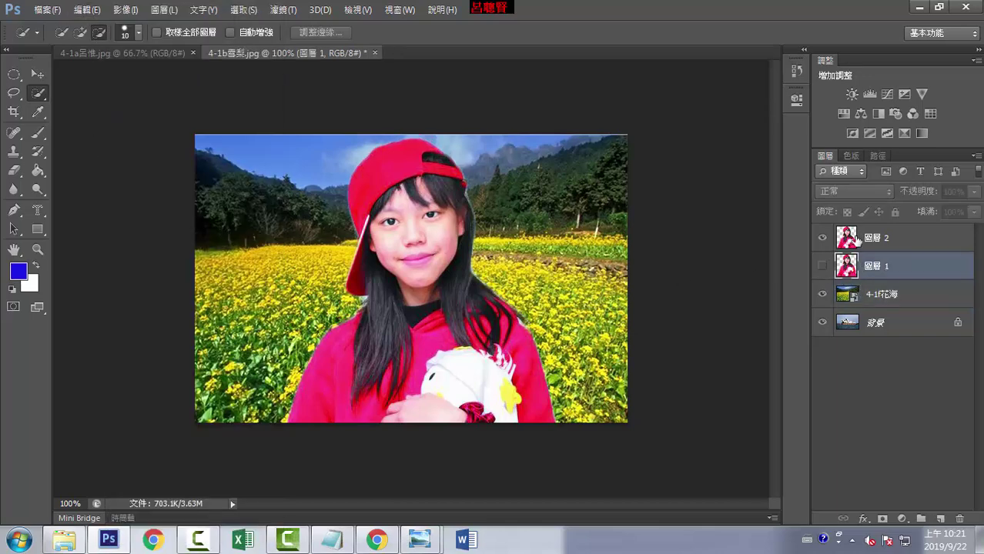
click(878, 240)
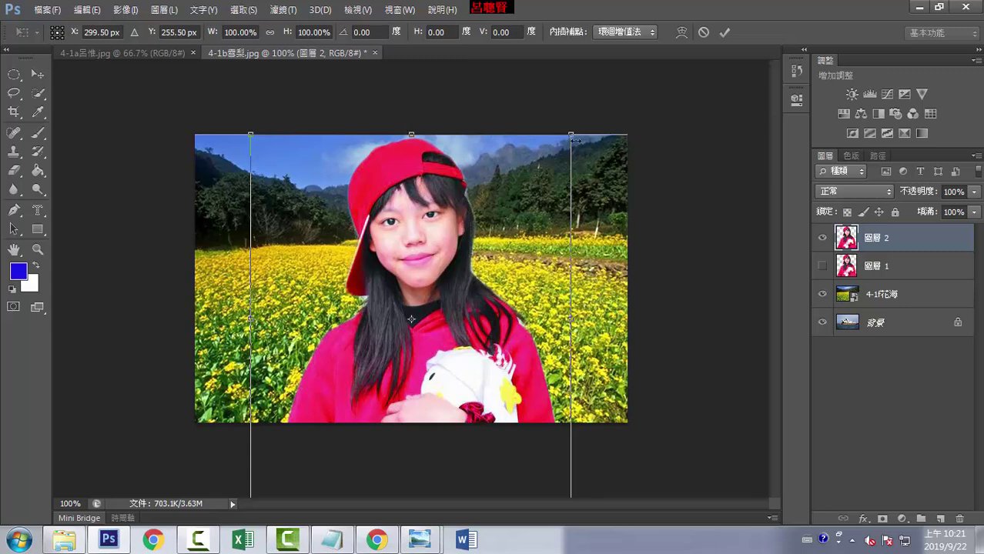
mouse_move(570, 134)
mouse_down()
mouse_move(446, 260)
mouse_move(487, 219)
mouse_move(446, 248)
mouse_move(518, 195)
mouse_move(358, 224)
mouse_move(402, 260)
mouse_move(574, 202)
mouse_move(571, 165)
mouse_move(534, 160)
mouse_up()
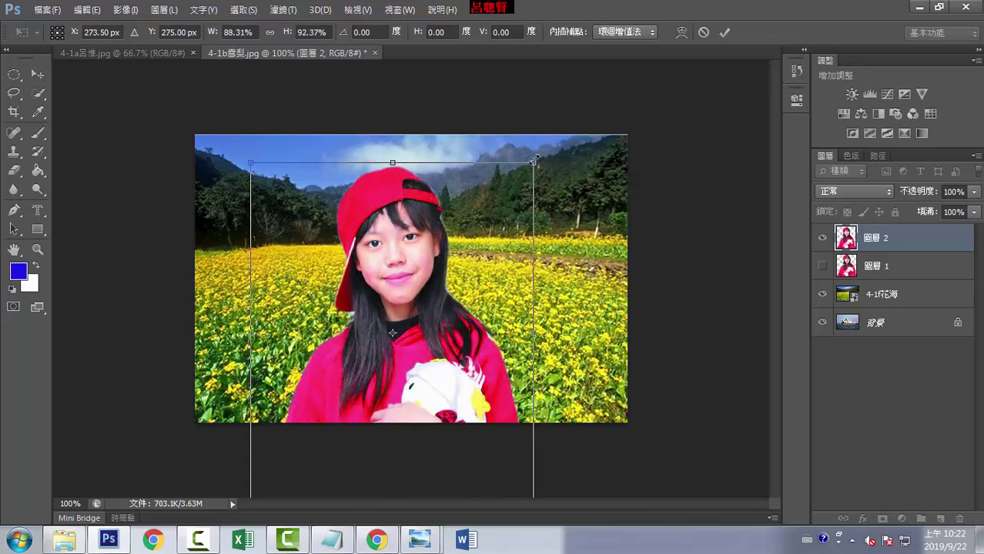
click(703, 32)
Scale the 圖層 2 girl to about 62% and set her at the flower field's lower right.
key(ctrl+t)
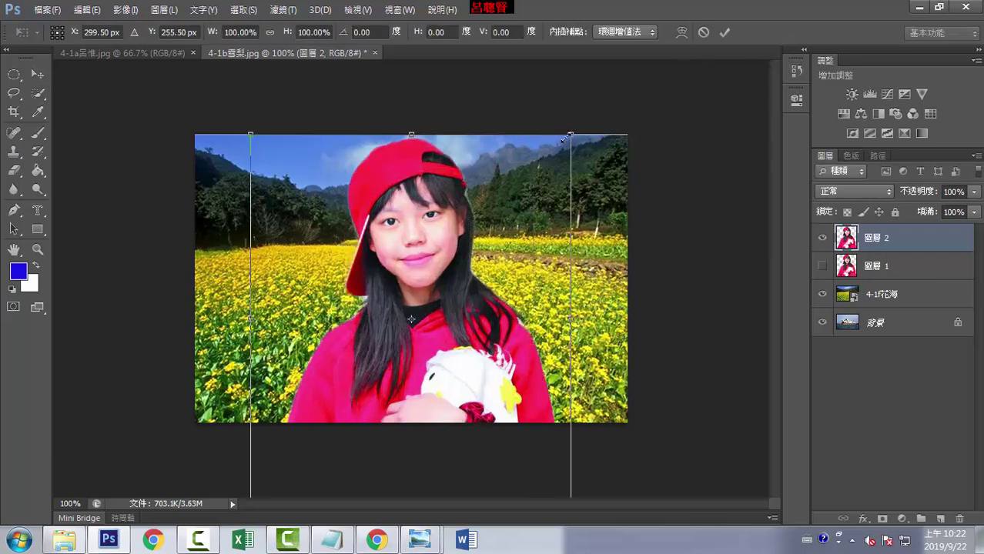
drag(568, 136, 417, 244)
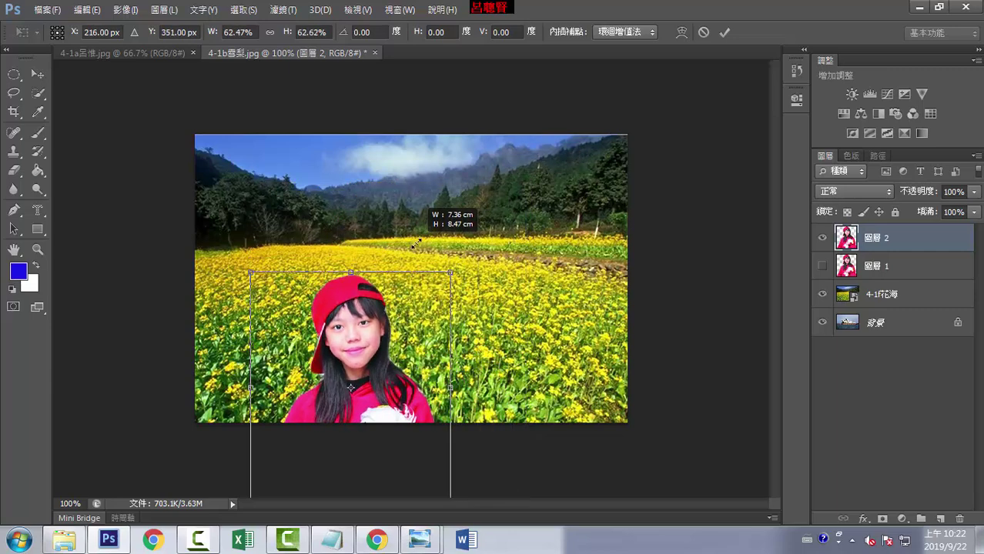
mouse_move(351, 341)
mouse_down()
mouse_move(311, 261)
mouse_move(524, 265)
mouse_up()
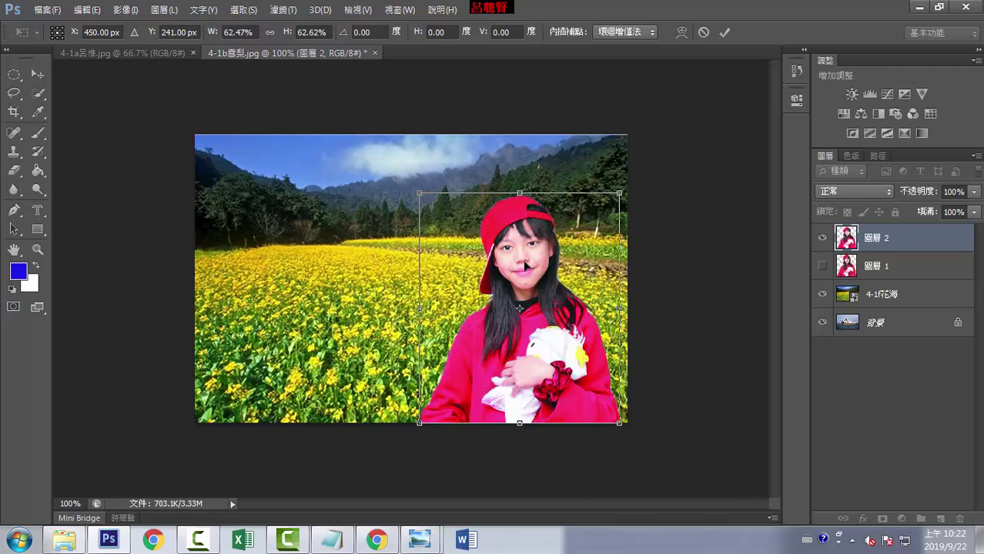
key(Return)
key(w)
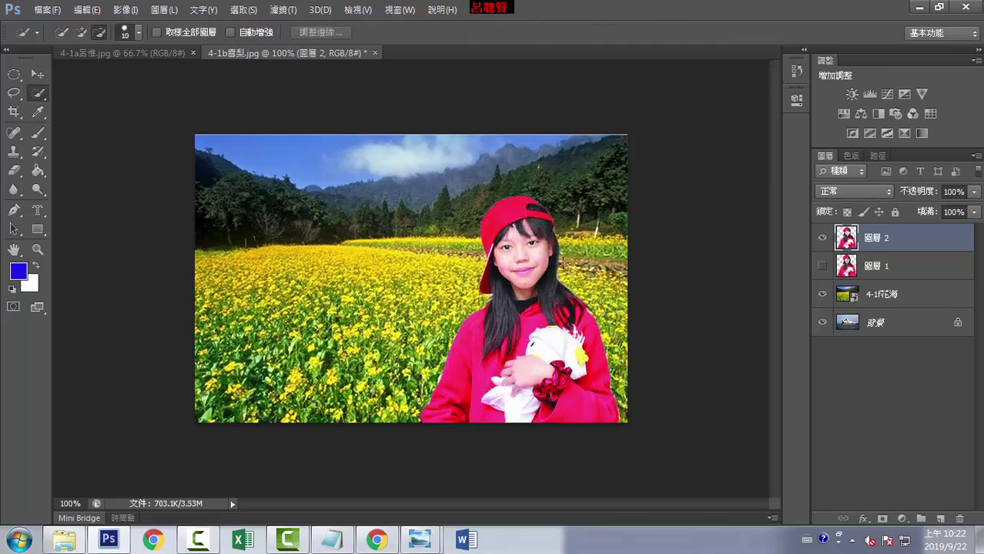